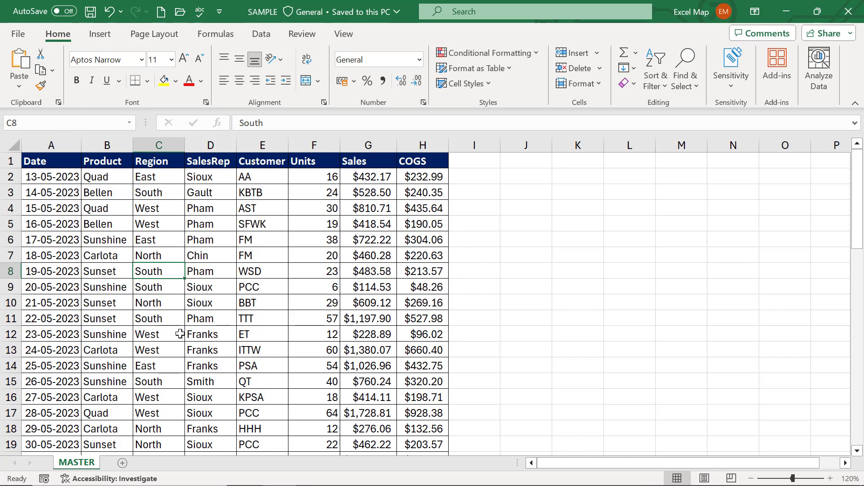
# Convert the sales data A1:H57 into a table with headers.
pyautogui.press('Up')
pyautogui.press('Up')
pyautogui.press('Up')
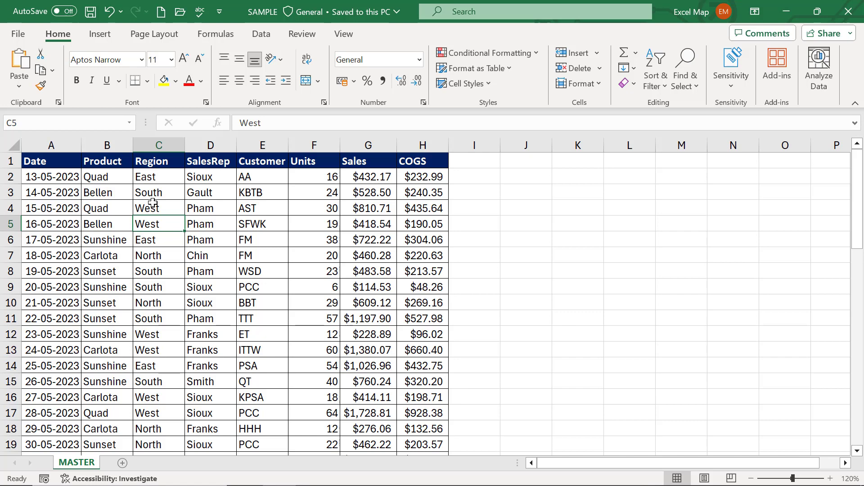
pyautogui.click(201, 201)
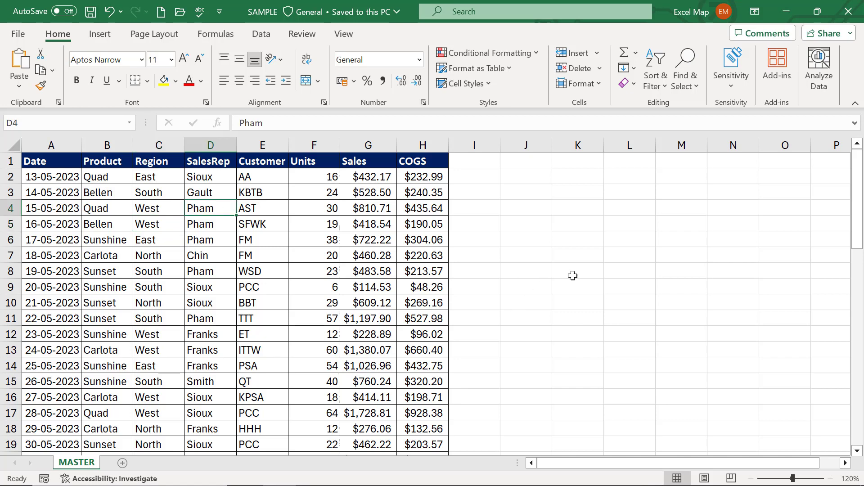
pyautogui.hotkey('ctrl', 't')
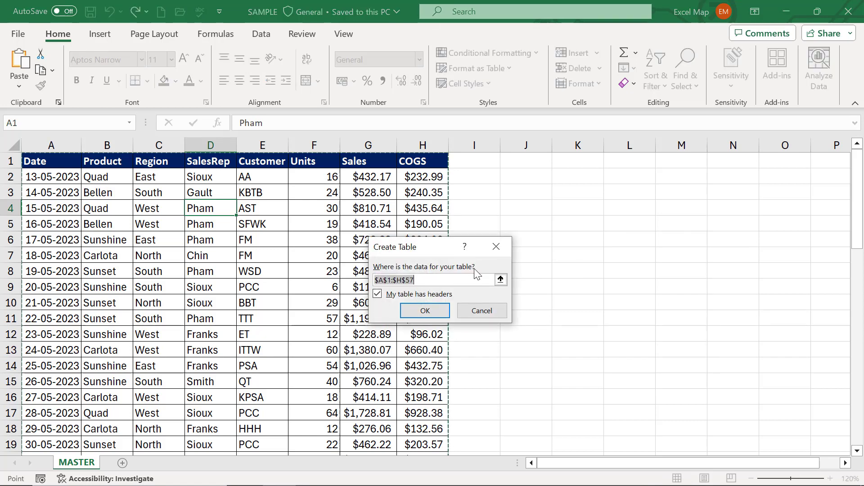
pyautogui.moveTo(426, 248); pyautogui.dragTo(381, 222)
pyautogui.click(379, 285)
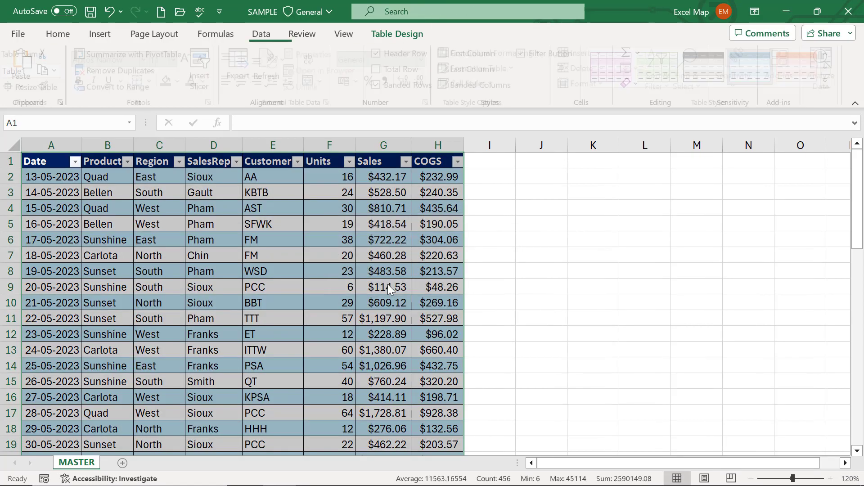
# Load Table1 into the Power Query Editor using From Table/Range.
pyautogui.click(260, 35)
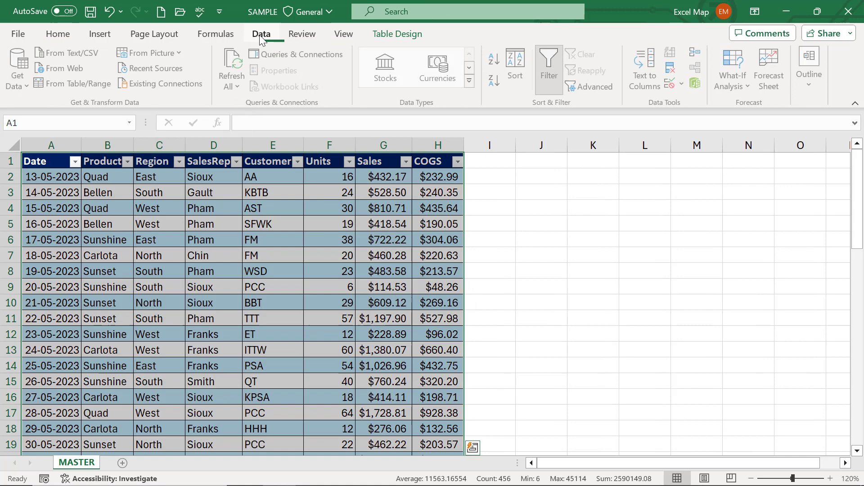
pyautogui.click(159, 208)
pyautogui.click(81, 84)
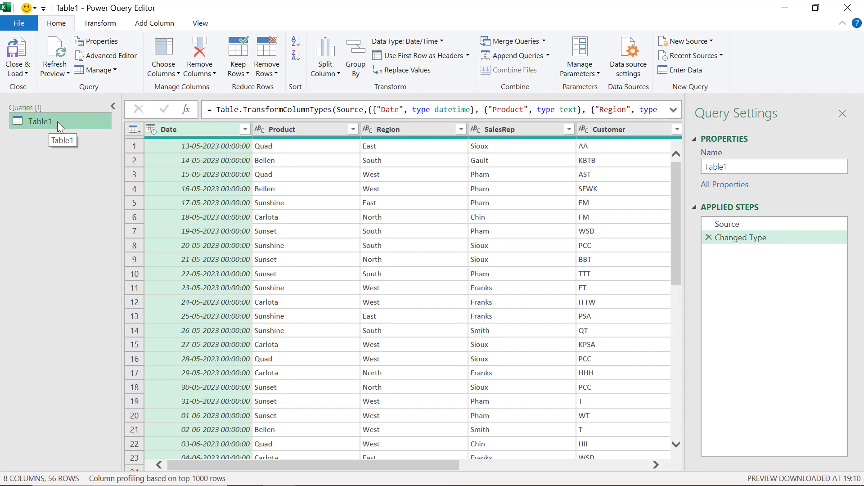
# Duplicate the Table1 query in a chain to create Table1 (2), (3) and (4).
pyautogui.rightClick(58, 122)
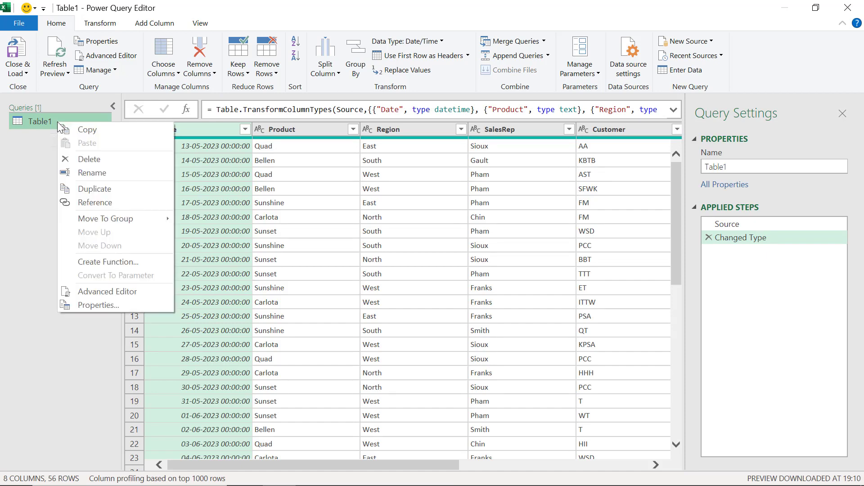
pyautogui.click(88, 194)
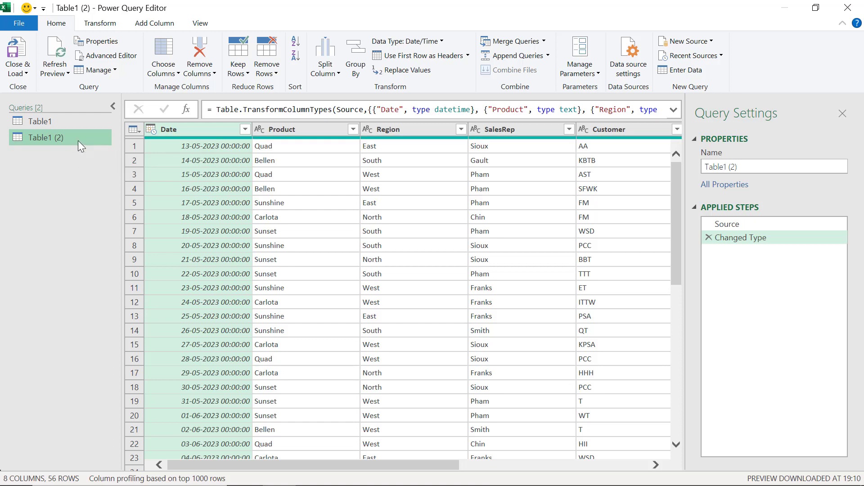
pyautogui.rightClick(78, 141)
pyautogui.click(107, 209)
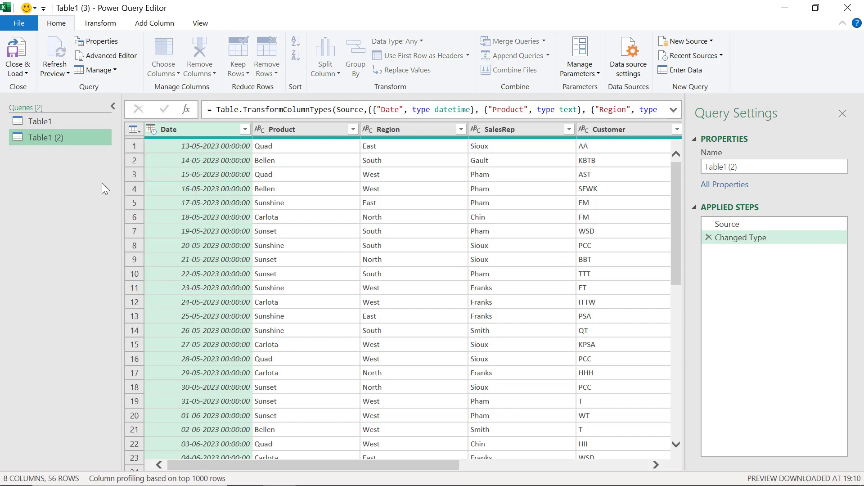
pyautogui.rightClick(86, 157)
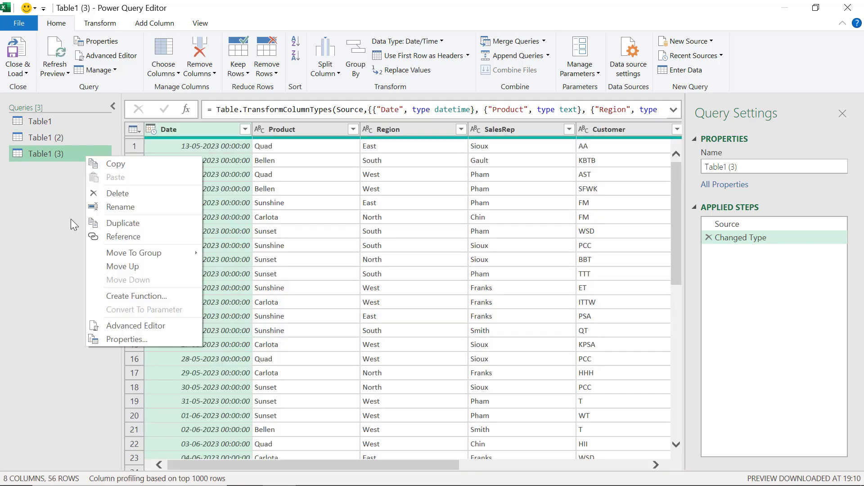
pyautogui.click(124, 223)
pyautogui.click(40, 121)
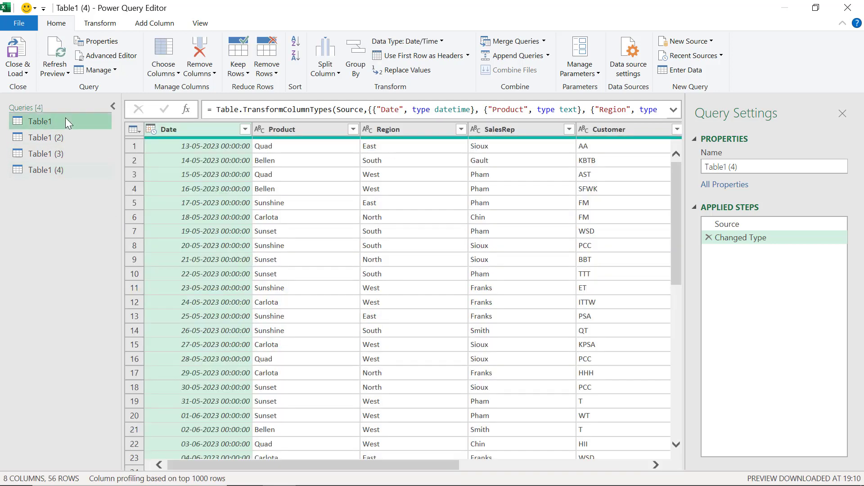
# Rename Table1 to SOUTH and filter its Region column to South only.
pyautogui.doubleClick(65, 119)
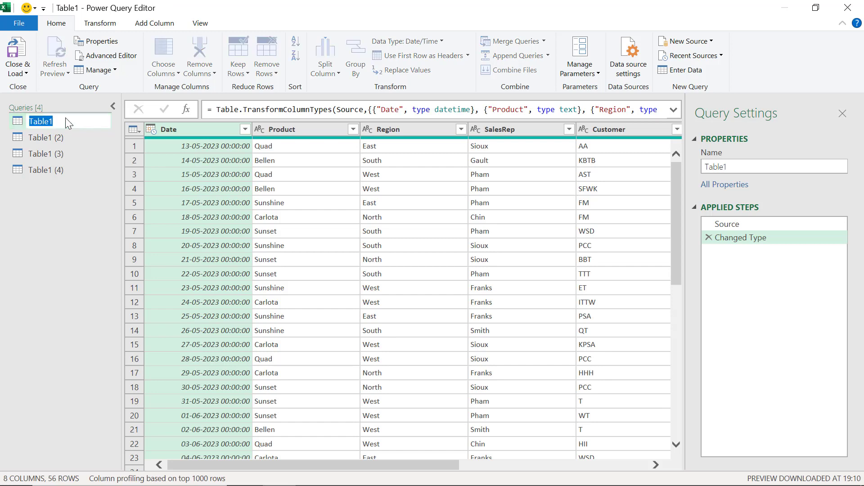
pyautogui.write('SOUT')
pyautogui.write('H')
pyautogui.press('Return')
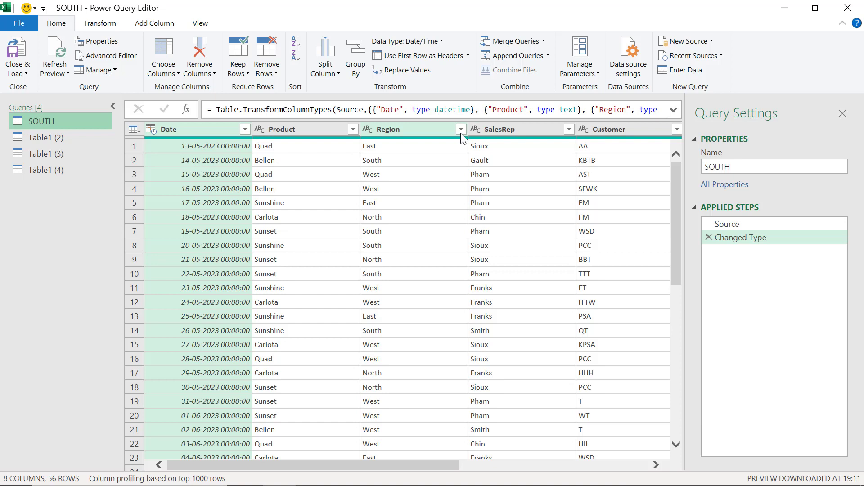
pyautogui.click(460, 129)
pyautogui.click(270, 270)
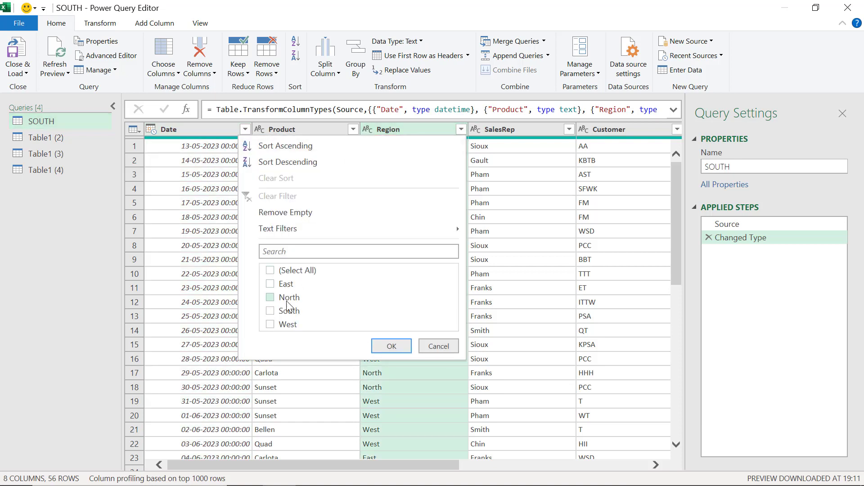
pyautogui.click(270, 310)
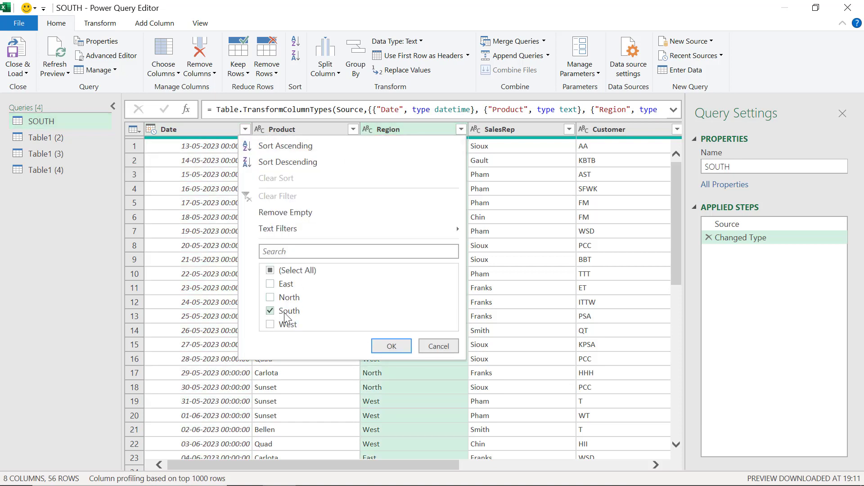
pyautogui.click(392, 347)
pyautogui.click(45, 138)
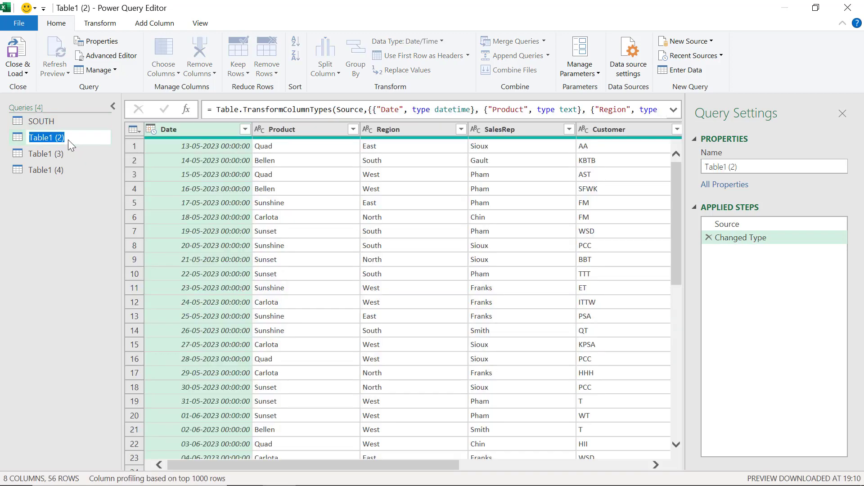
pyautogui.write('EAST')
# Name Table1 (2) EAST and filter its Region column to East only.
pyautogui.press('Return')
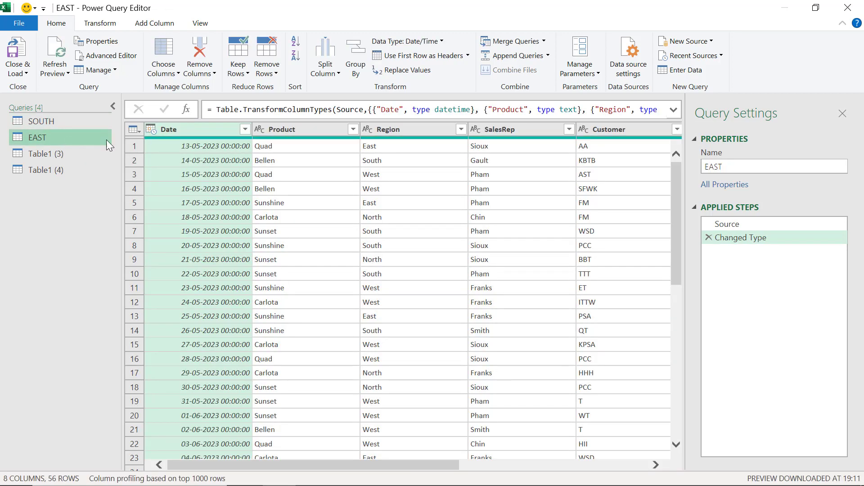
pyautogui.click(461, 130)
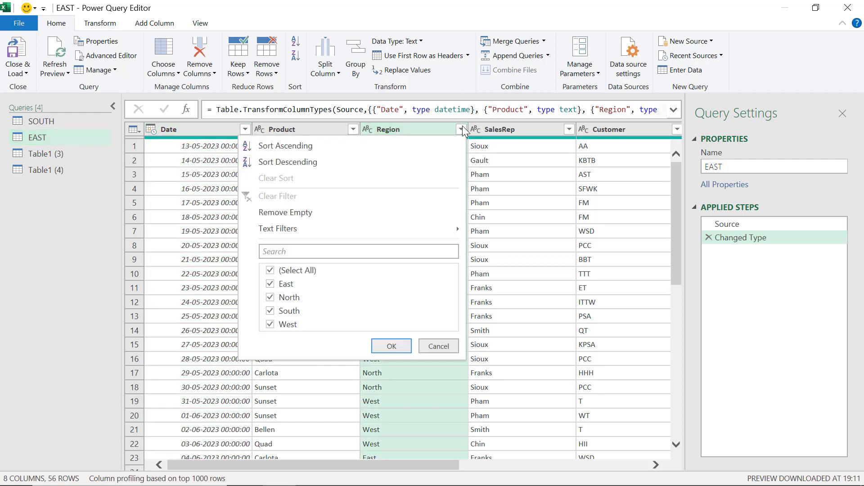
pyautogui.click(269, 270)
pyautogui.click(271, 284)
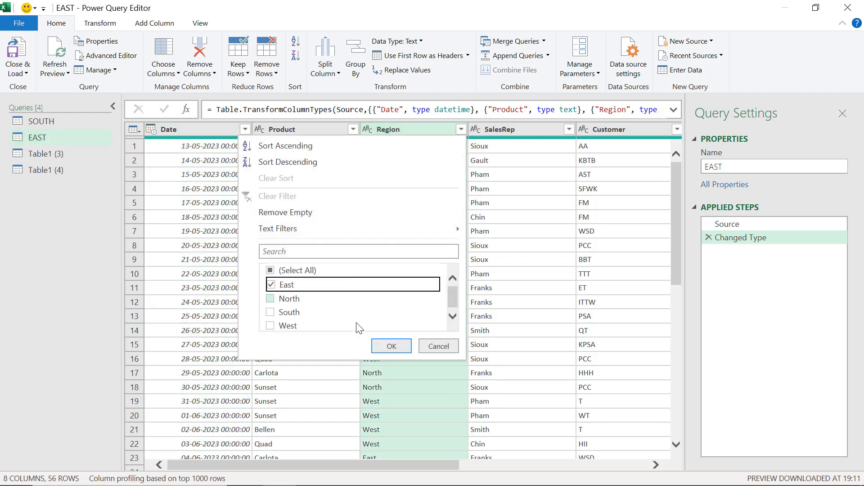
pyautogui.click(388, 347)
pyautogui.click(74, 155)
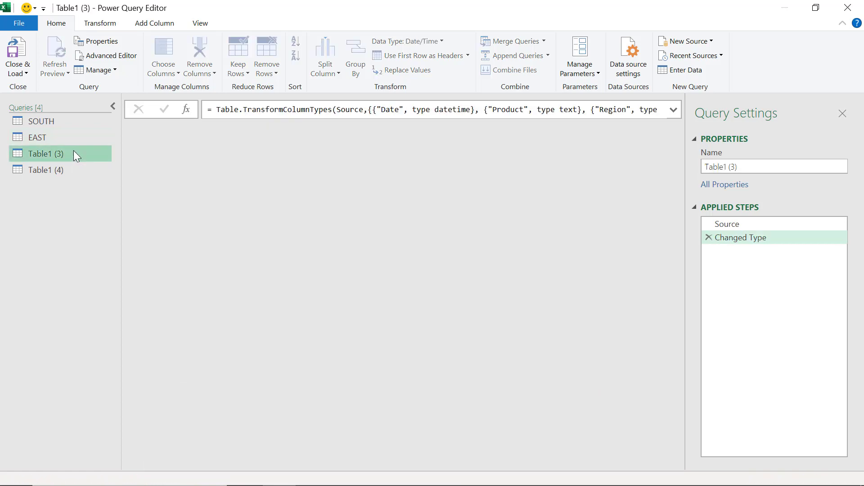
# Rename Table1 (3) to WEST and filter Region to West, leaving 12 rows.
pyautogui.press('F2')
pyautogui.write('W')
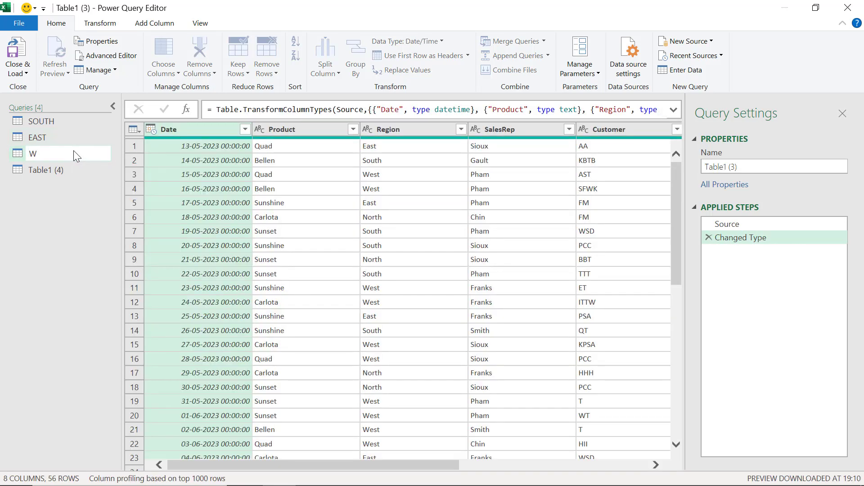
pyautogui.write('EST')
pyautogui.press('Return')
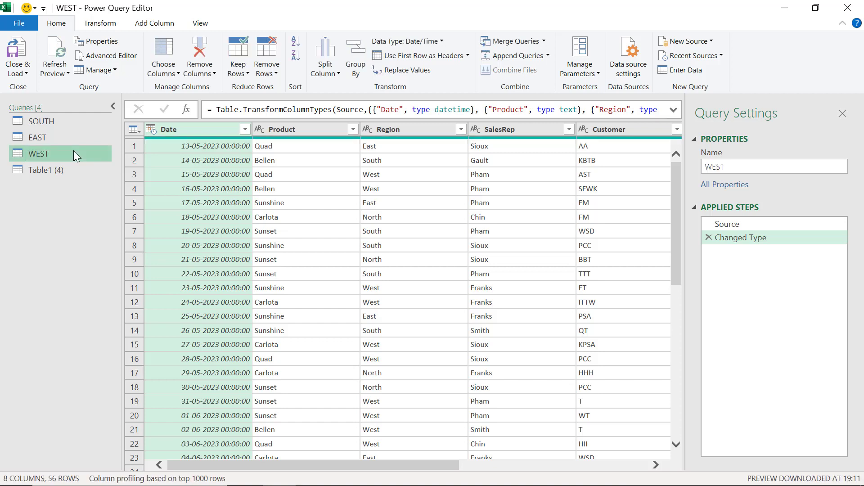
pyautogui.click(461, 130)
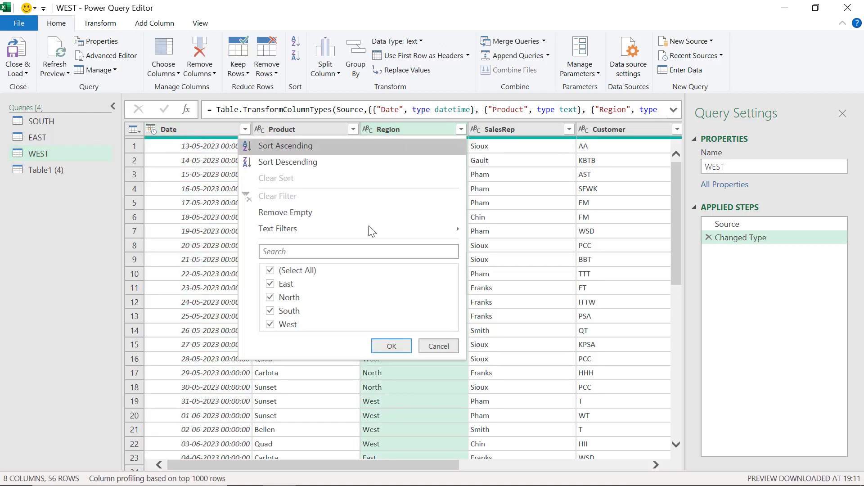
pyautogui.click(271, 270)
pyautogui.click(270, 324)
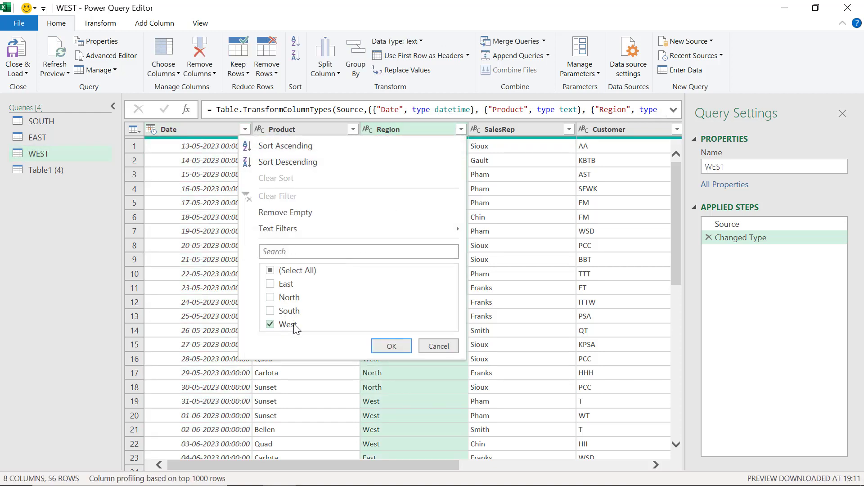
pyautogui.click(393, 347)
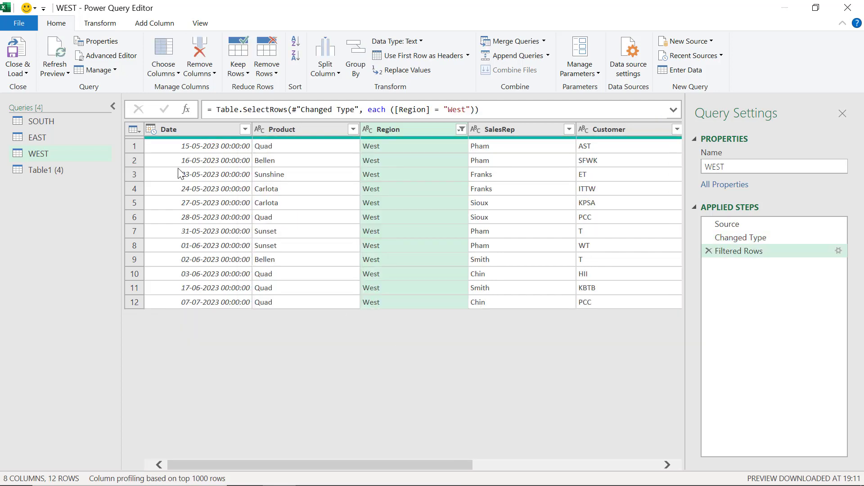
pyautogui.click(45, 170)
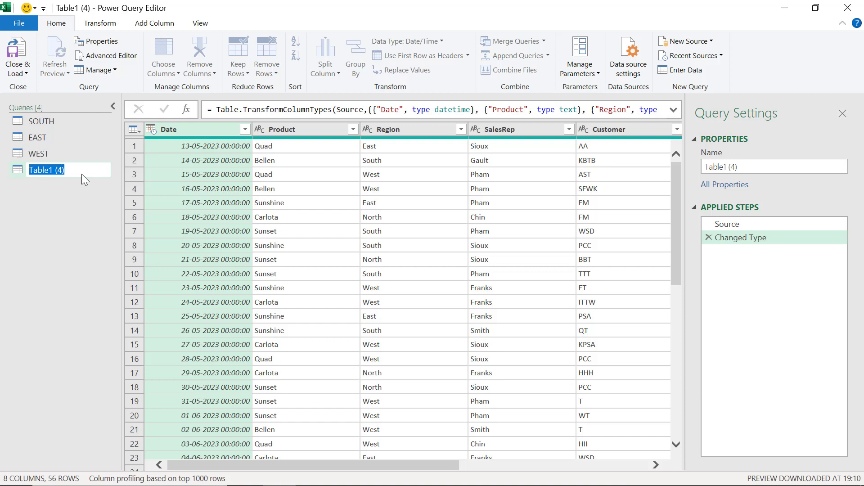
pyautogui.write('NORTH')
# Name Table1 (4) NORTH and filter its Region column to North only.
pyautogui.press('Return')
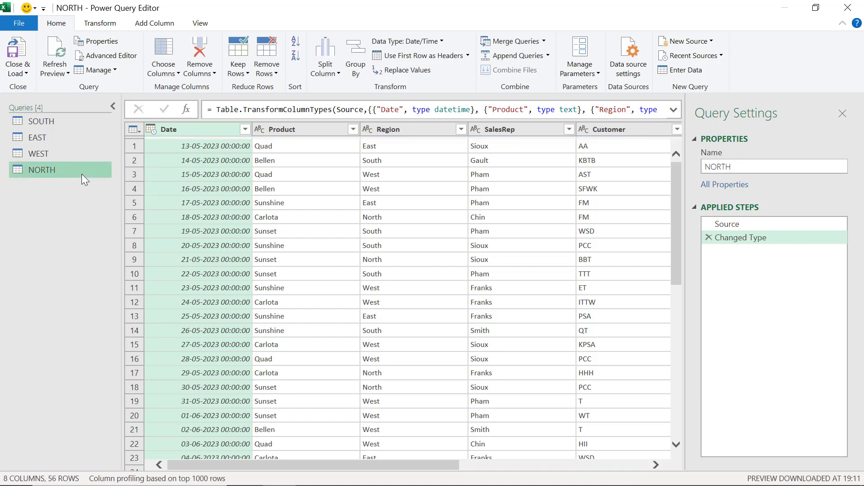
pyautogui.click(461, 129)
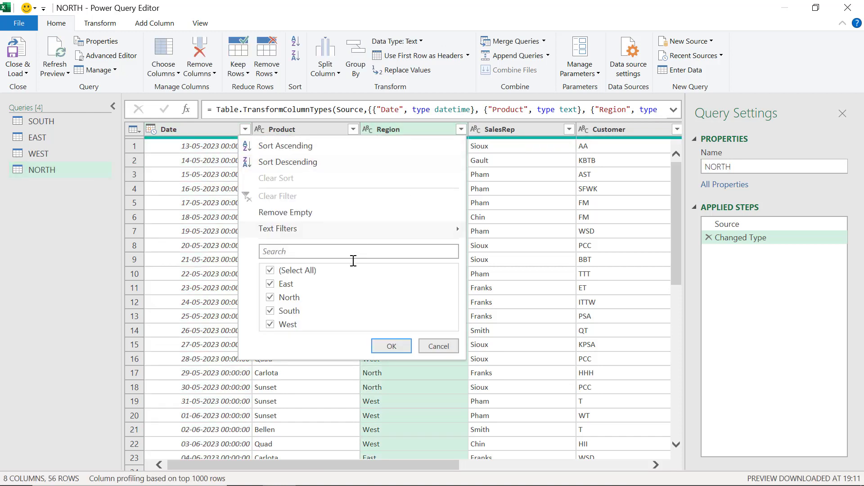
pyautogui.click(270, 270)
pyautogui.click(271, 298)
pyautogui.click(391, 346)
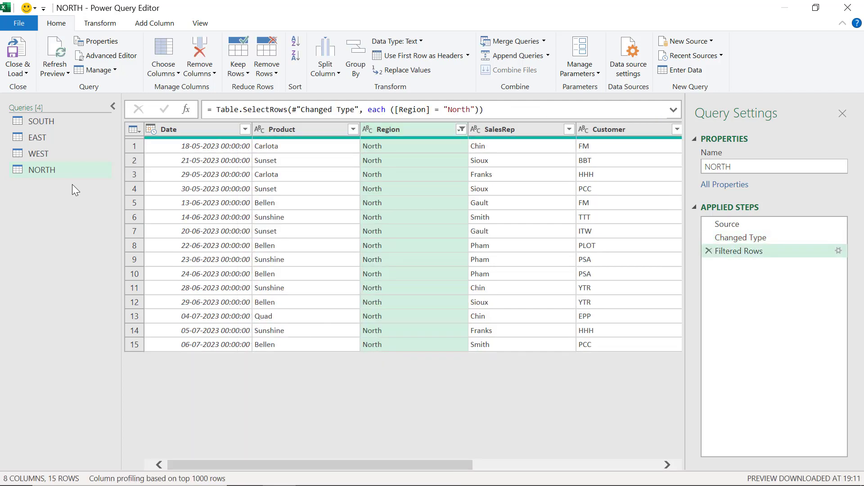
# Review the SOUTH, EAST, WEST and NORTH queries, then Close & Load them.
pyautogui.click(41, 121)
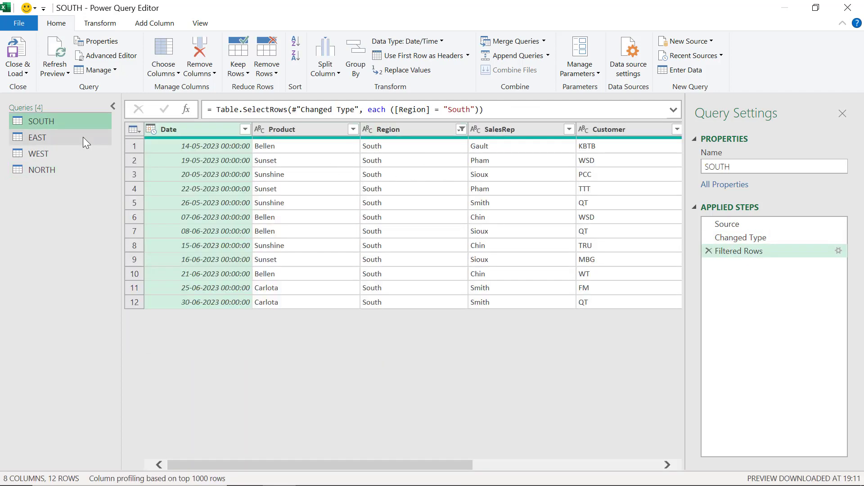
pyautogui.click(76, 139)
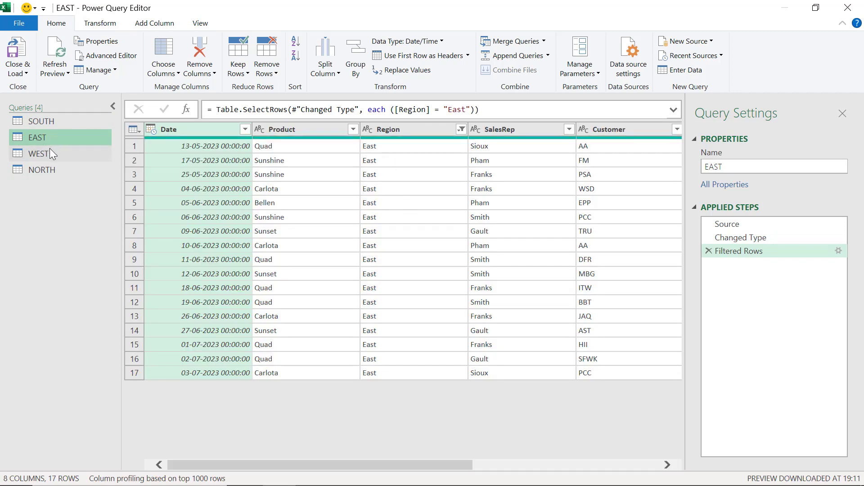
pyautogui.click(50, 154)
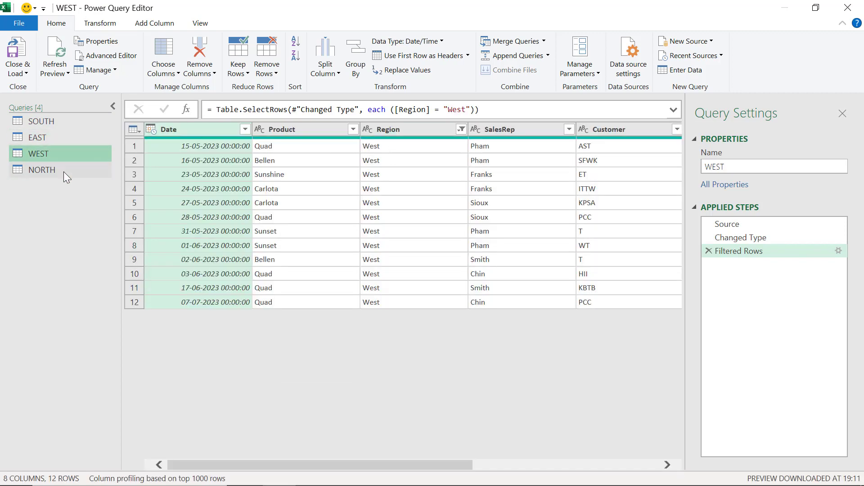
pyautogui.click(63, 172)
pyautogui.click(86, 120)
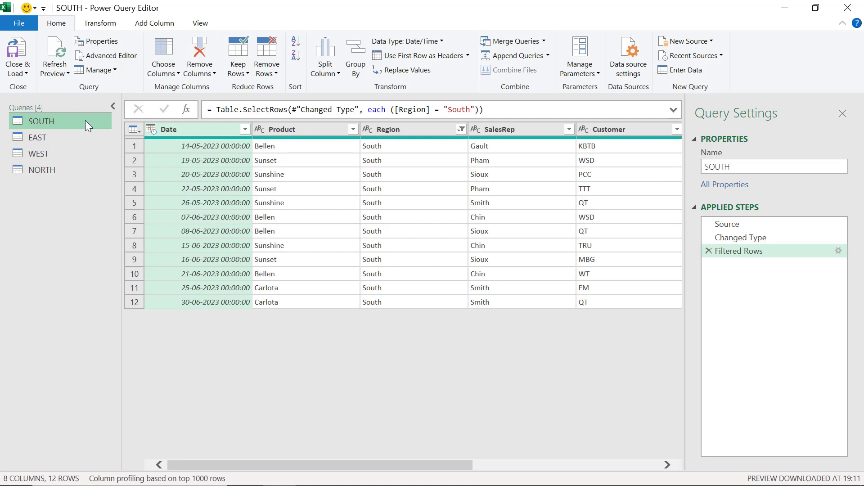
pyautogui.click(18, 55)
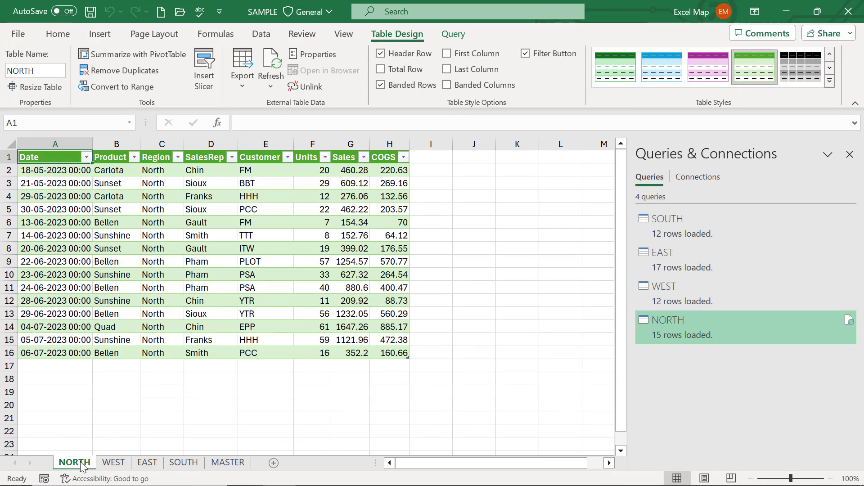
# Browse the WEST, EAST and SOUTH region sheets, then return to MASTER.
pyautogui.click(114, 462)
pyautogui.click(147, 462)
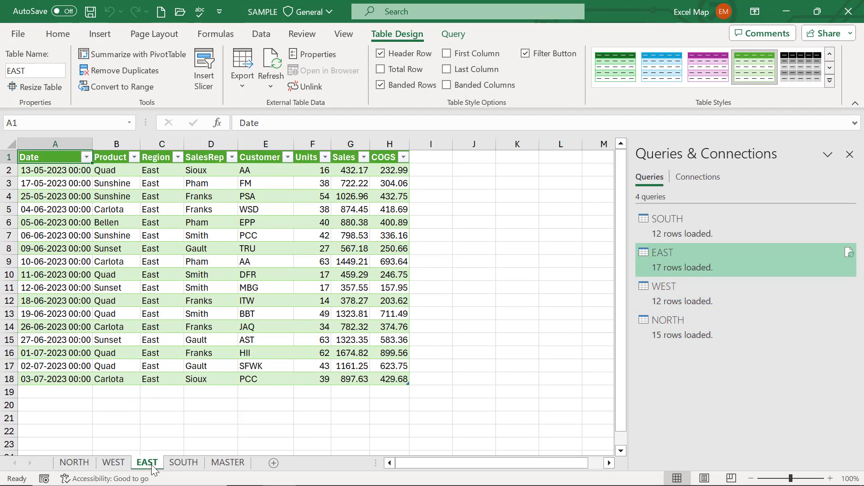
pyautogui.click(183, 462)
pyautogui.click(228, 463)
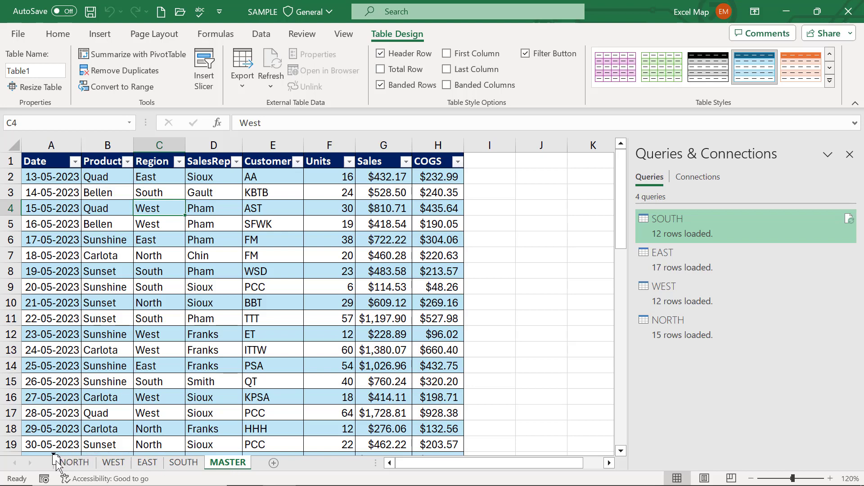
# Move the MASTER sheet to first position, check each region sheet, and return to MASTER.
pyautogui.moveTo(227, 462); pyautogui.dragTo(56, 463)
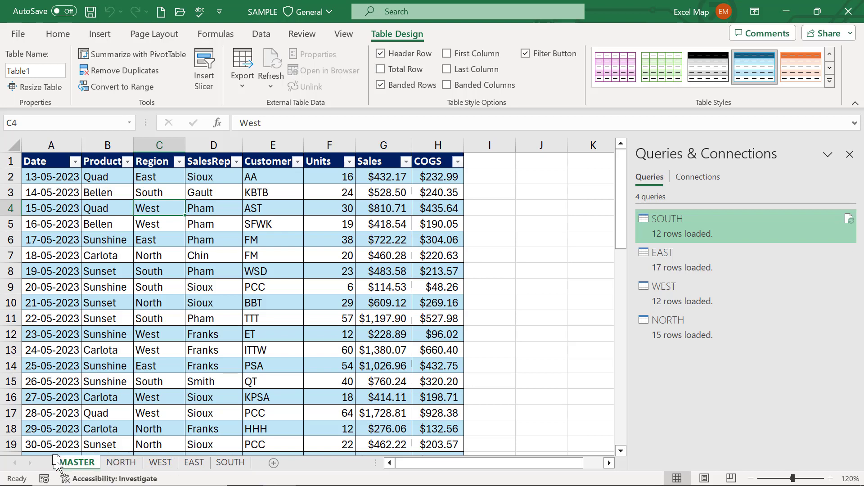
pyautogui.click(121, 462)
pyautogui.click(160, 462)
pyautogui.click(194, 463)
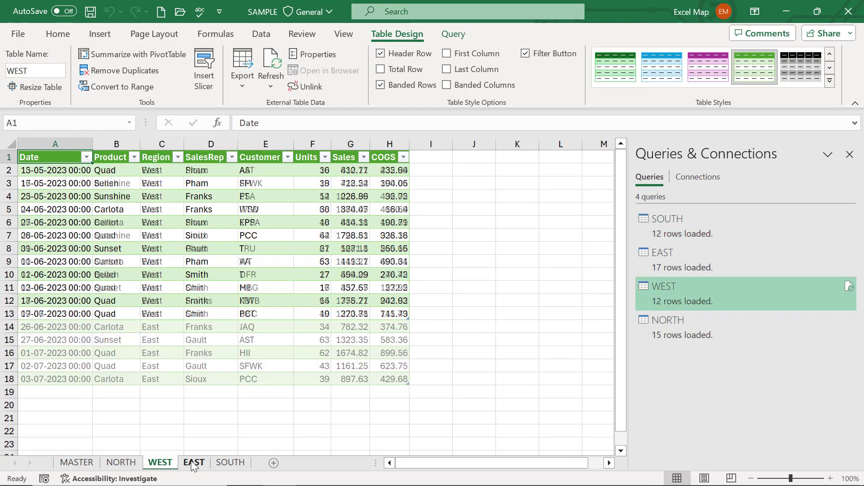
pyautogui.click(230, 462)
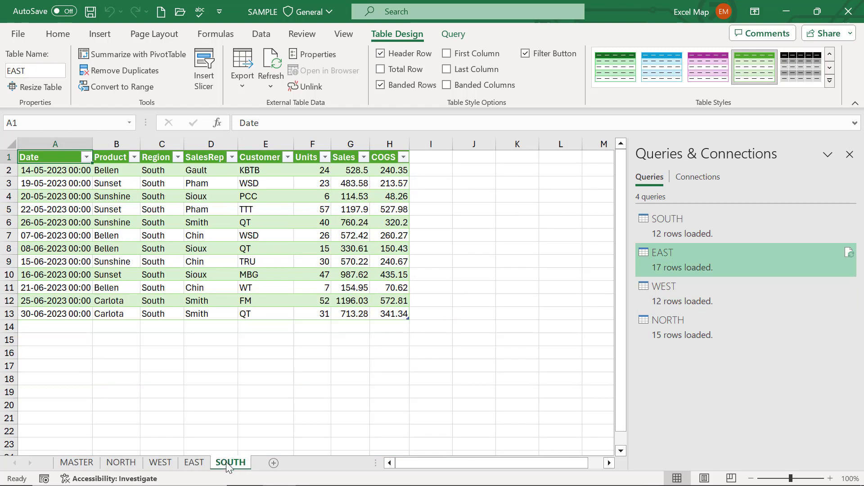
pyautogui.click(77, 462)
pyautogui.scroll(-6, 162, 367)
pyautogui.scroll(-3, 162, 367)
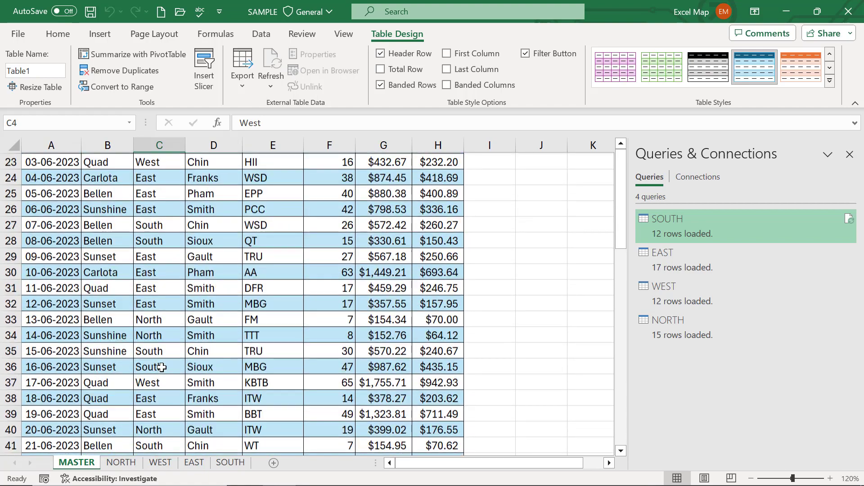
pyautogui.scroll(-4, 162, 367)
pyautogui.scroll(-4, 162, 367)
pyautogui.scroll(-2, 163, 364)
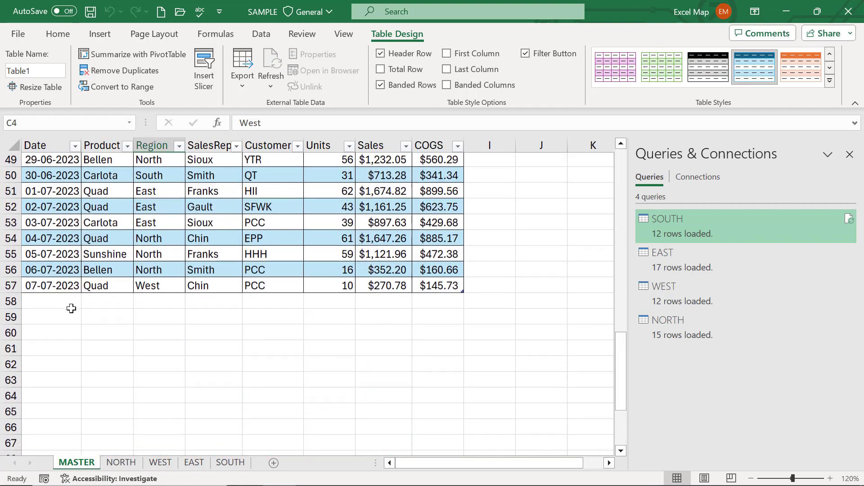
# Enter row 58: 13-01-2024, ABC, South, rep ASDF, customer SDFA, 99 units, plus sales.
pyautogui.click(71, 301)
pyautogui.write('13-01-2024')
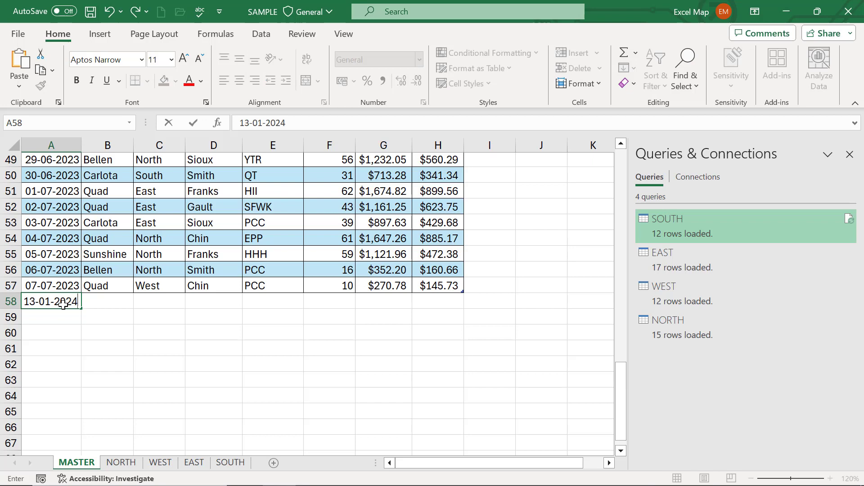
pyautogui.press('Tab')
pyautogui.write('A')
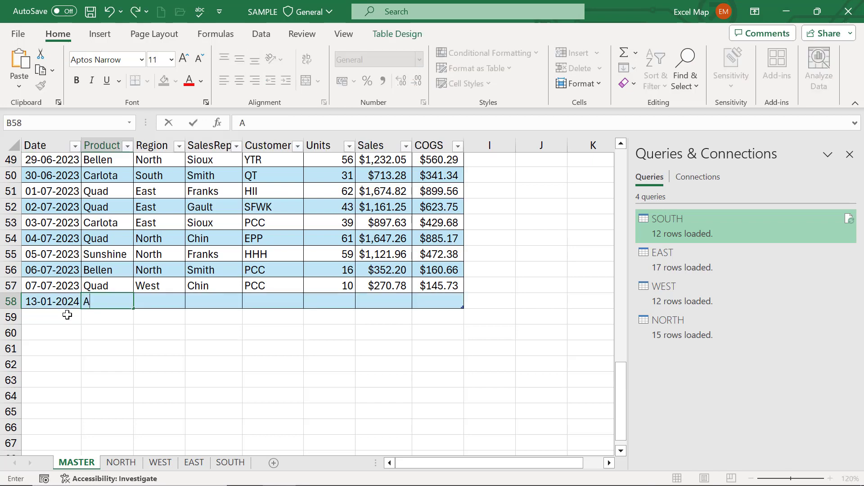
pyautogui.write('BC')
pyautogui.press('Tab')
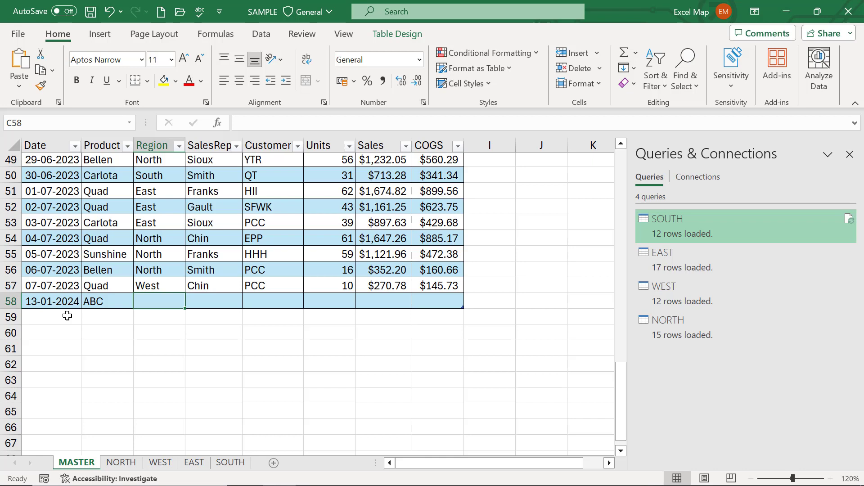
pyautogui.write('SOT')
pyautogui.press('BackSpace')
pyautogui.press('BackSpace')
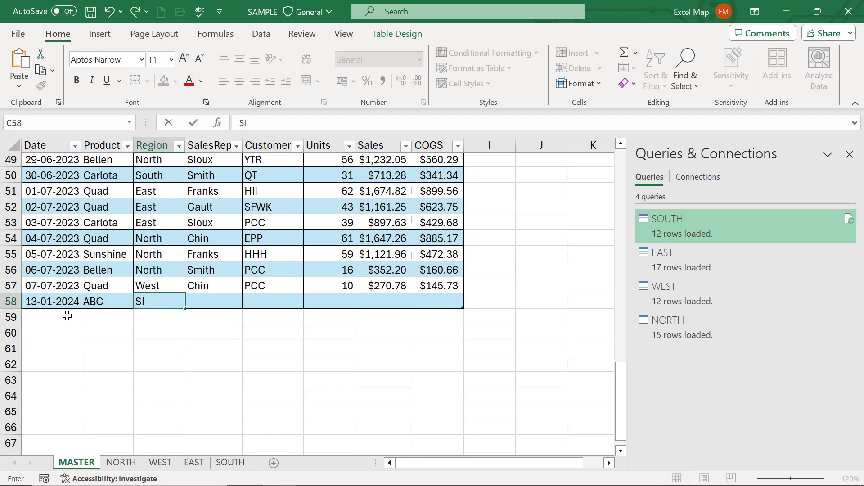
pyautogui.write('O')
pyautogui.press('Tab')
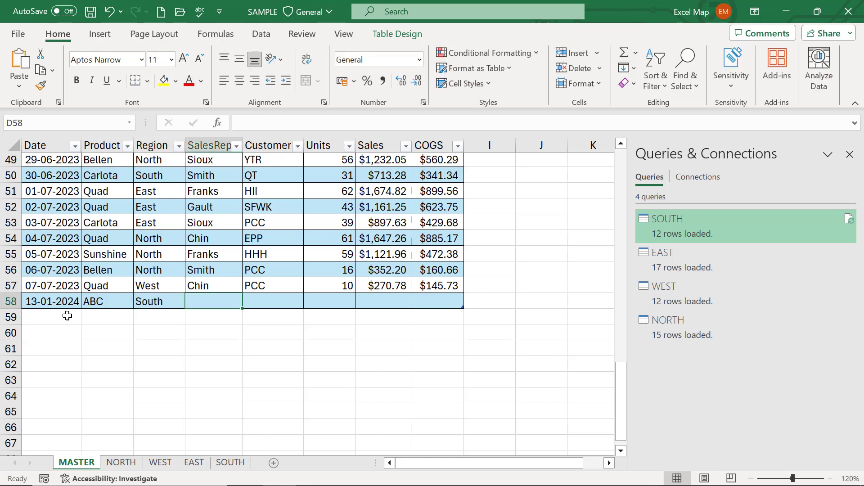
pyautogui.write('ASDF')
pyautogui.press('Tab')
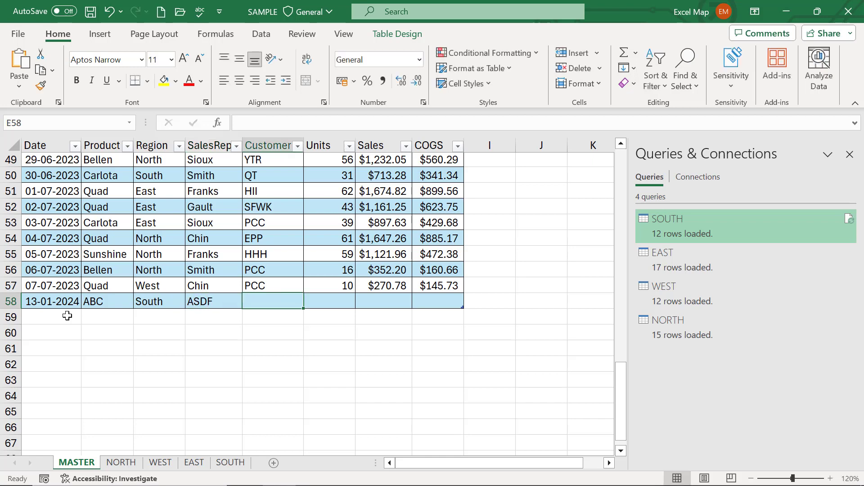
pyautogui.write('SDFA')
pyautogui.press('Tab')
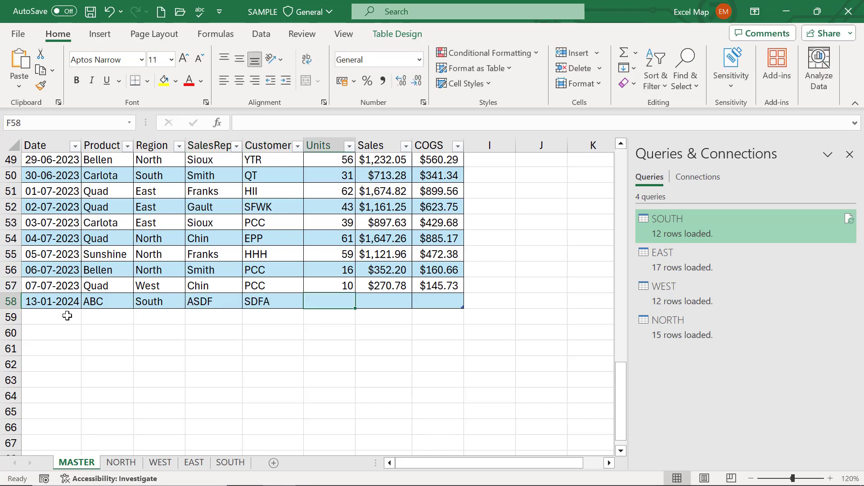
pyautogui.write('99')
pyautogui.press('Tab')
pyautogui.write('2348')
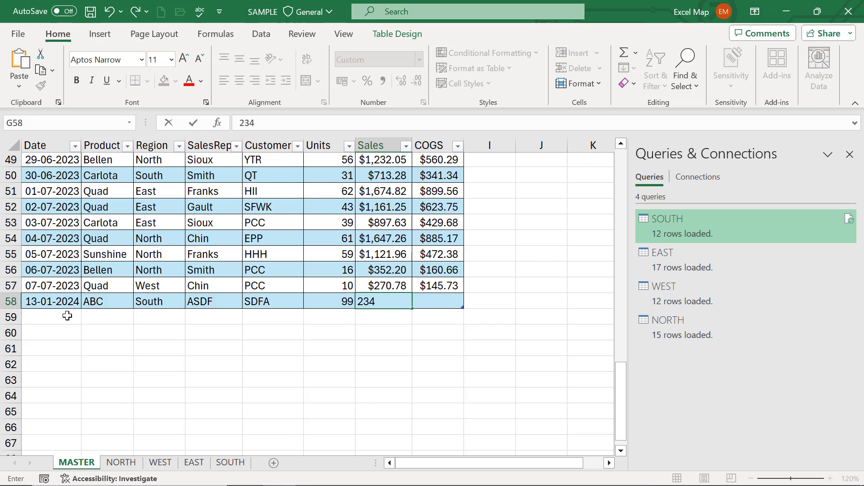
pyautogui.press('Tab')
pyautogui.write('8')
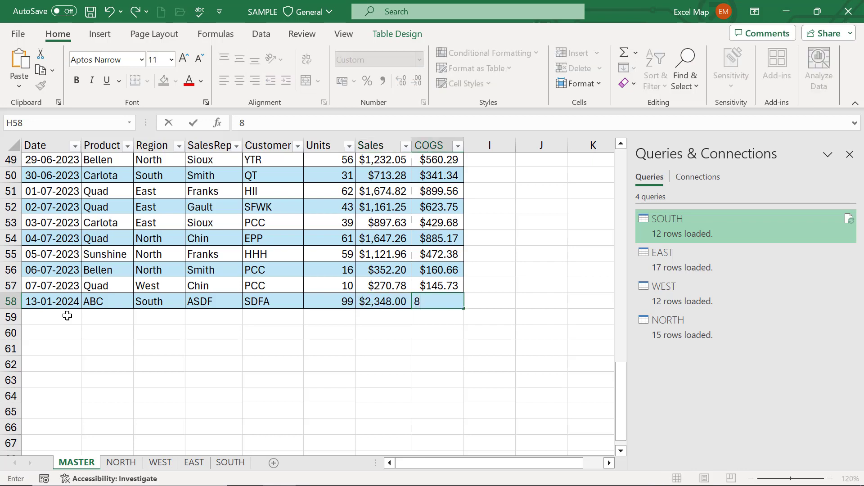
pyautogui.write('99')
# Enter row 59: 13-01-2024, GAS, rep SDF, customer SFWK, 88 units, sales 778, COGS 898.
pyautogui.click(67, 316)
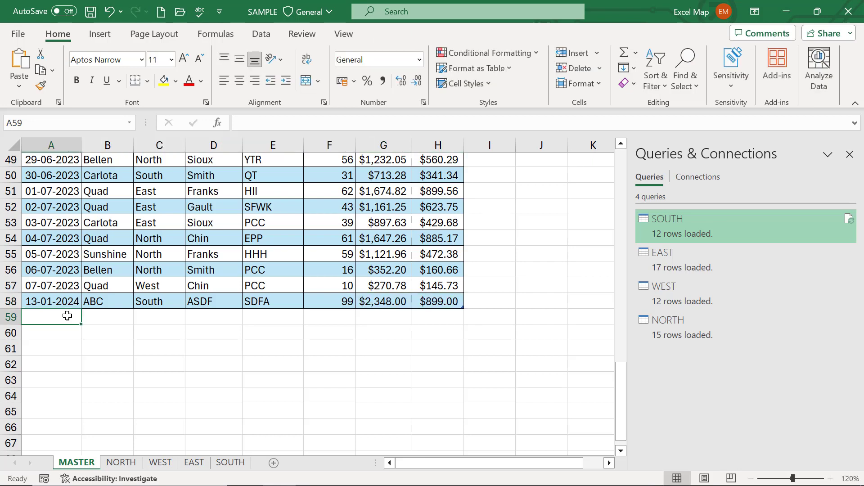
pyautogui.write('13-01-2024')
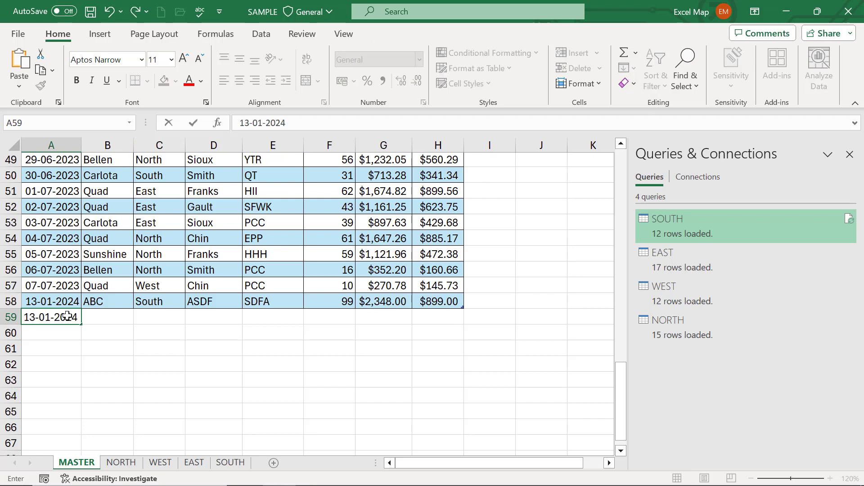
pyautogui.press('Tab')
pyautogui.write('GAS')
pyautogui.press('Tab')
pyautogui.write('South')
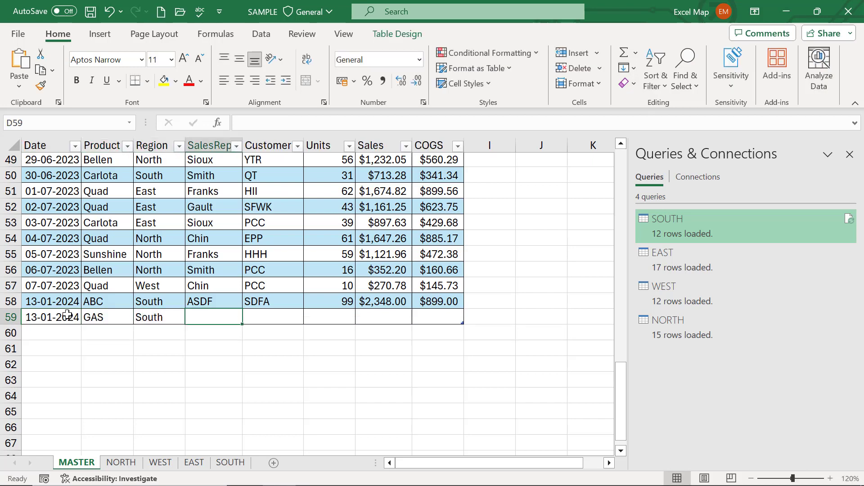
pyautogui.write('SDF')
pyautogui.press('Tab')
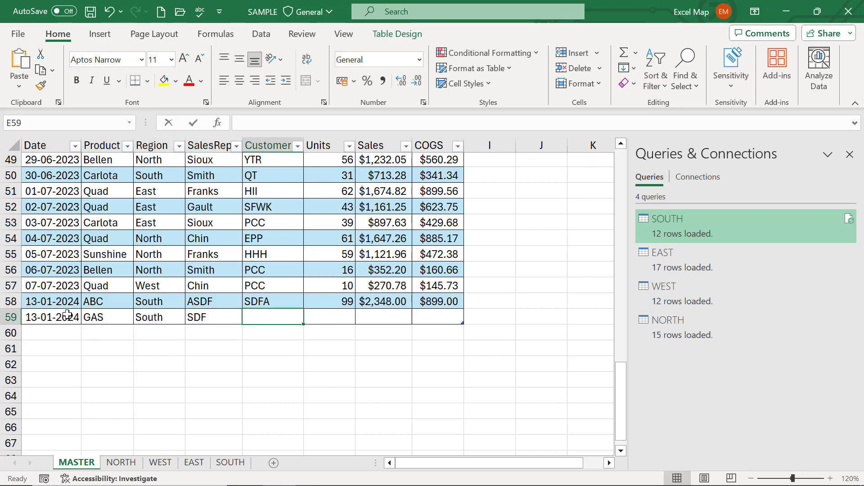
pyautogui.write('SFWK')
pyautogui.press('Tab')
pyautogui.write('88')
pyautogui.press('Tab')
pyautogui.write('778')
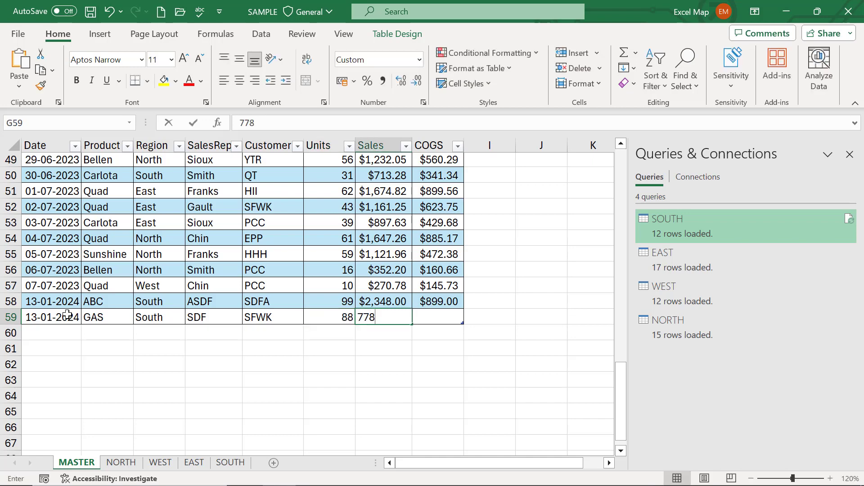
pyautogui.press('Tab')
pyautogui.write('898')
pyautogui.press('Return')
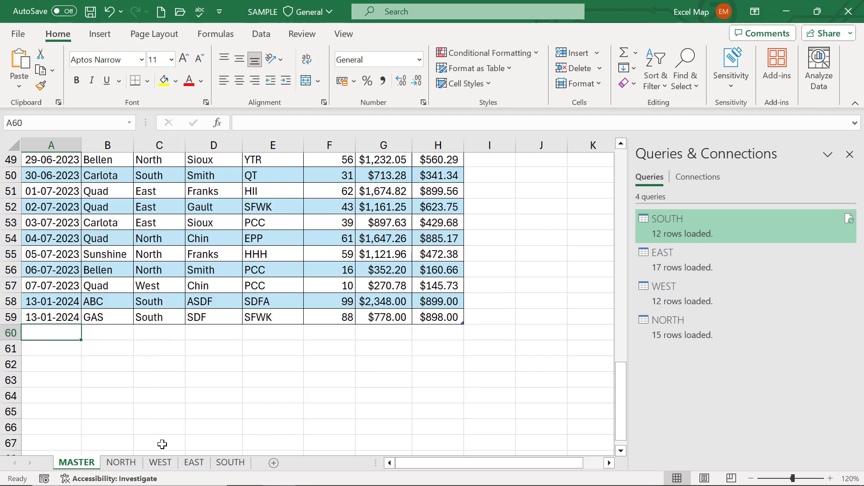
# Refresh All from the SOUTH sheet and confirm the new ABC and GAS rows appear.
pyautogui.click(230, 462)
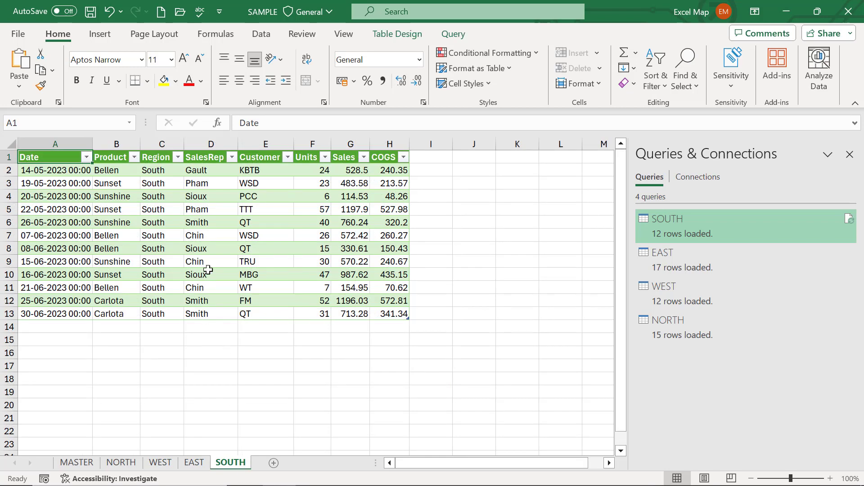
pyautogui.click(208, 248)
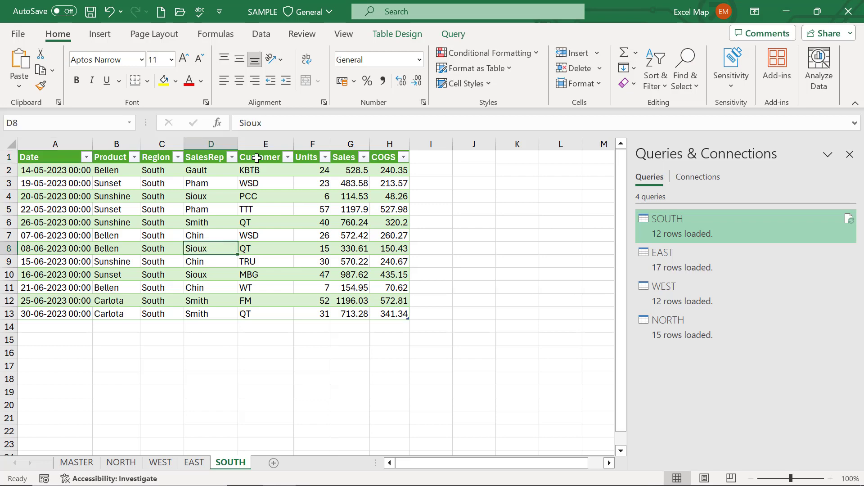
pyautogui.click(261, 33)
pyautogui.click(233, 64)
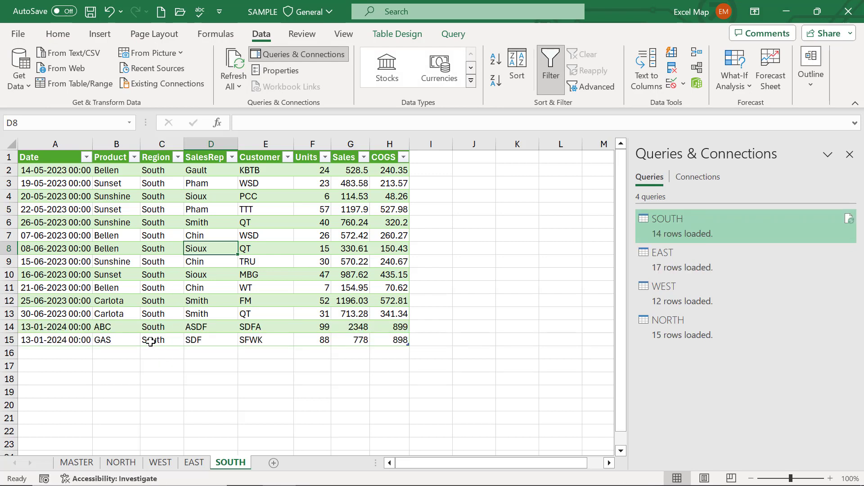
pyautogui.click(131, 334)
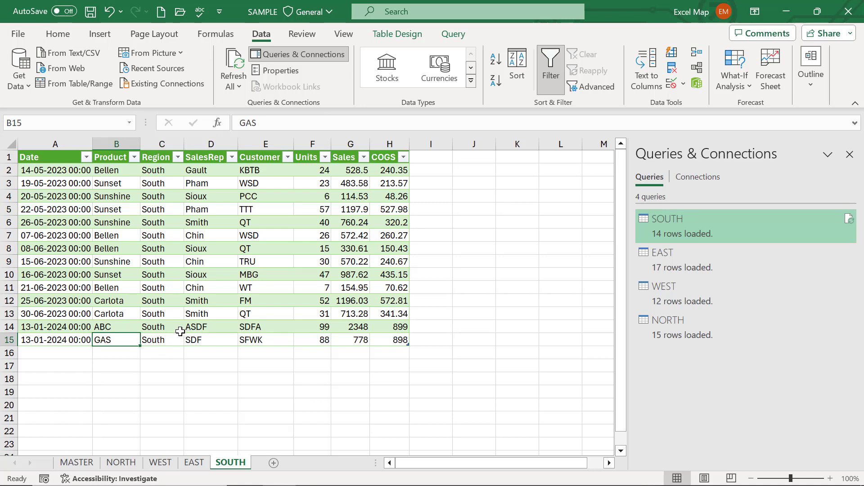
# Return to the MASTER sheet to check its final ABC and GAS rows 58–59.
pyautogui.click(76, 461)
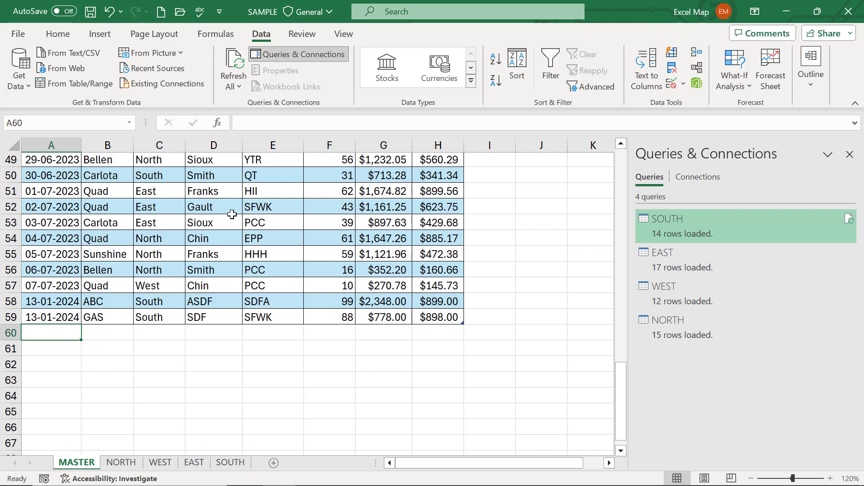
pyautogui.scroll(3, 232, 215)
pyautogui.scroll(3, 231, 215)
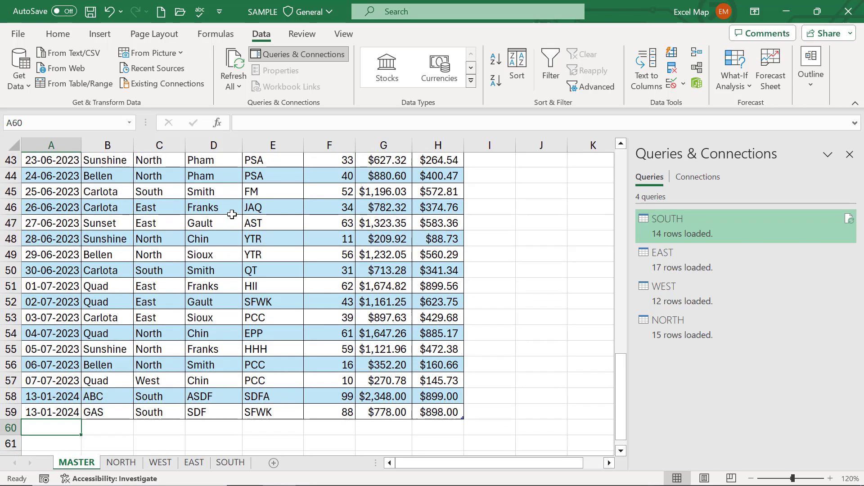